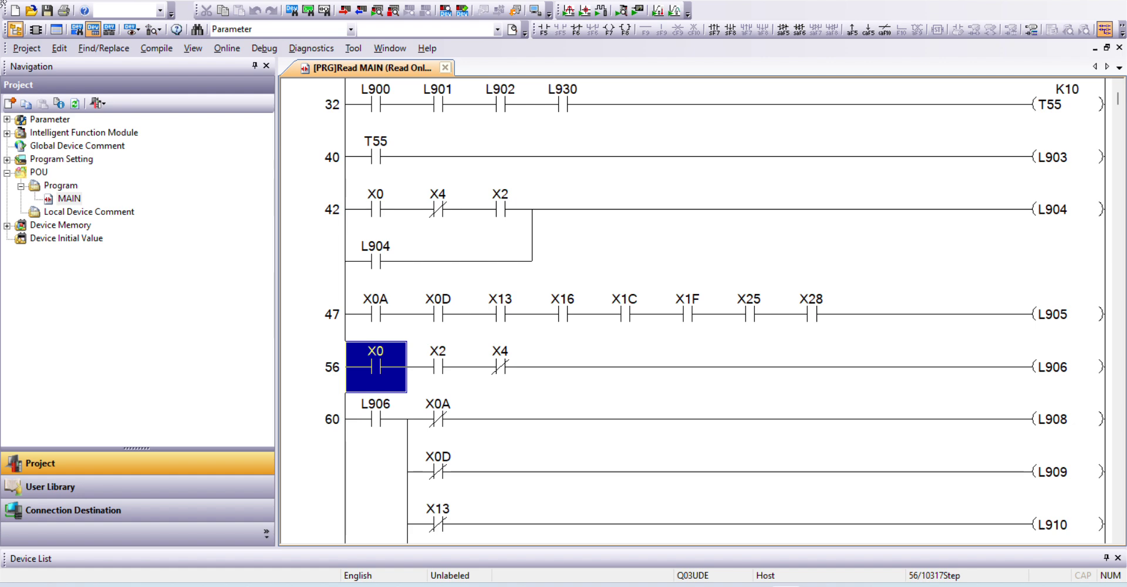
Step: Add a new Q64AD analog module to the project's intelligent function modules, keeping start XY address 0000
{"action": "left_click", "coordinate": [36, 30]}
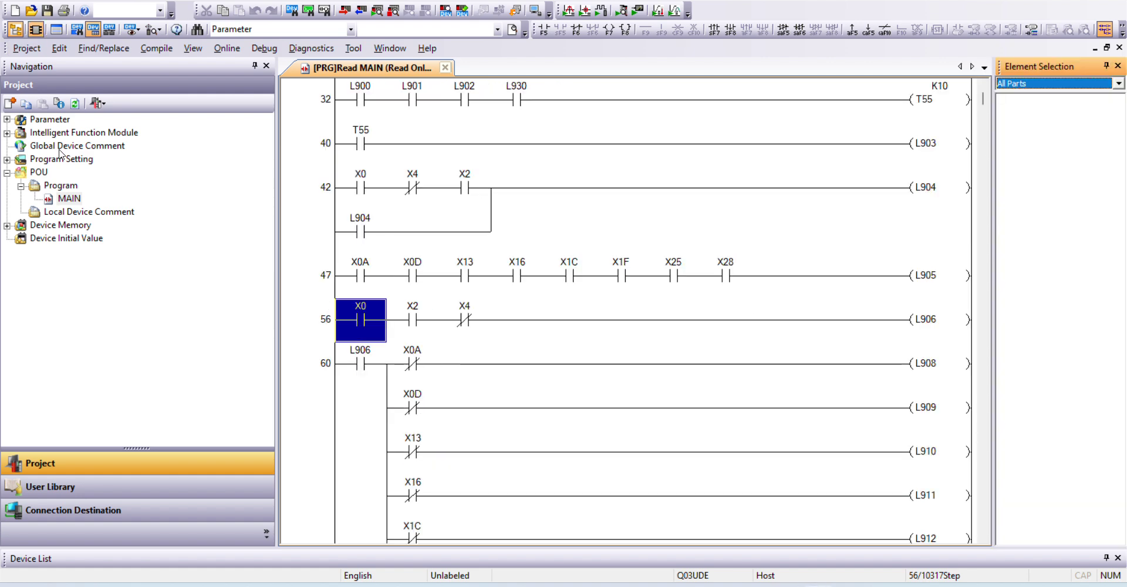
{"action": "left_click", "coordinate": [7, 133]}
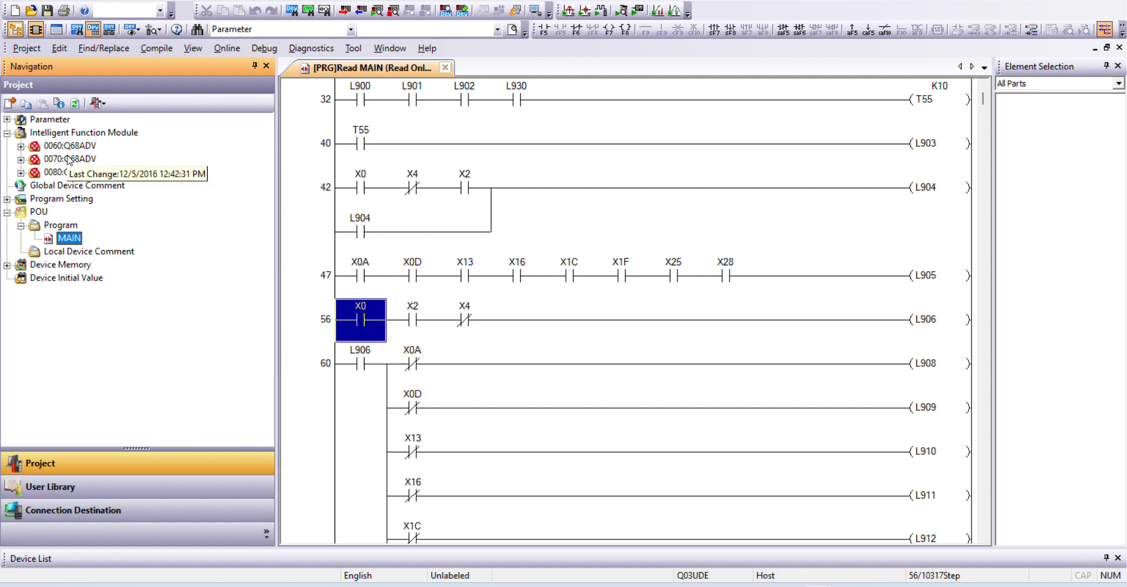
{"action": "left_click", "coordinate": [57, 134]}
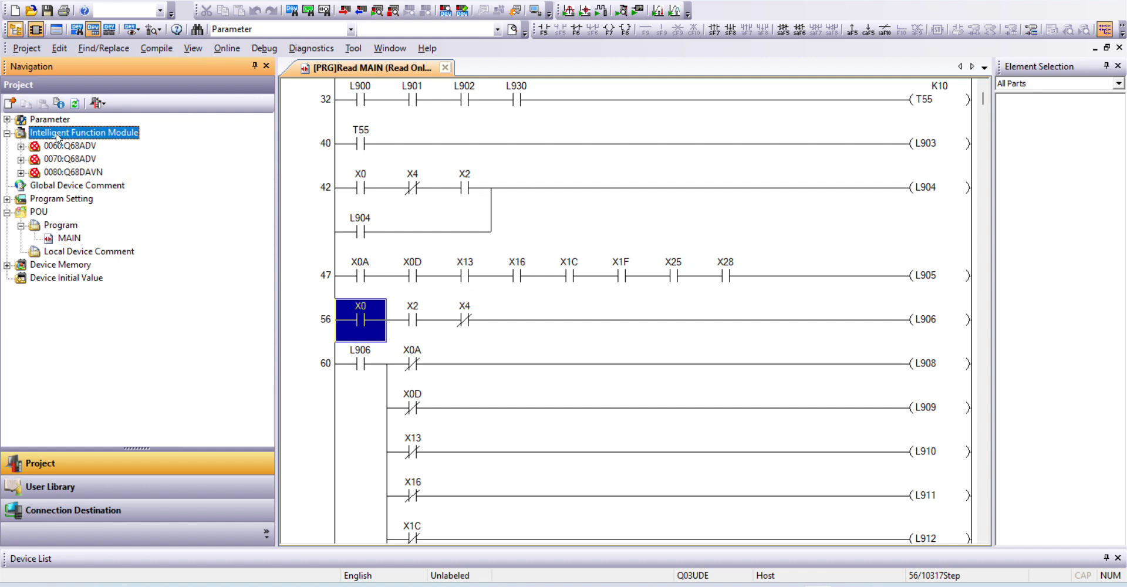
{"action": "right_click", "coordinate": [56, 135]}
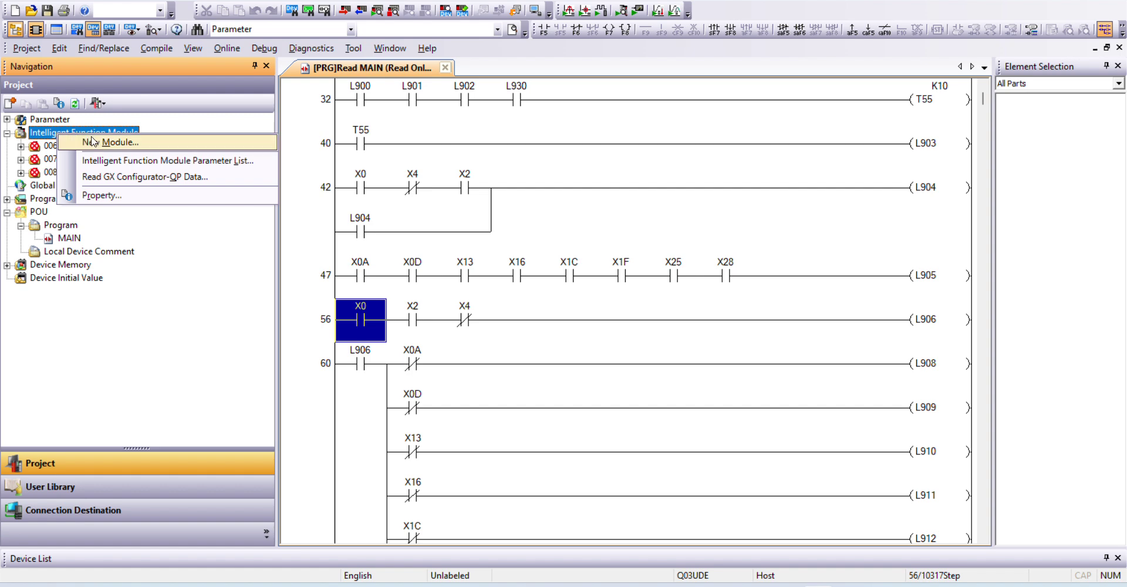
{"action": "left_click", "coordinate": [92, 143]}
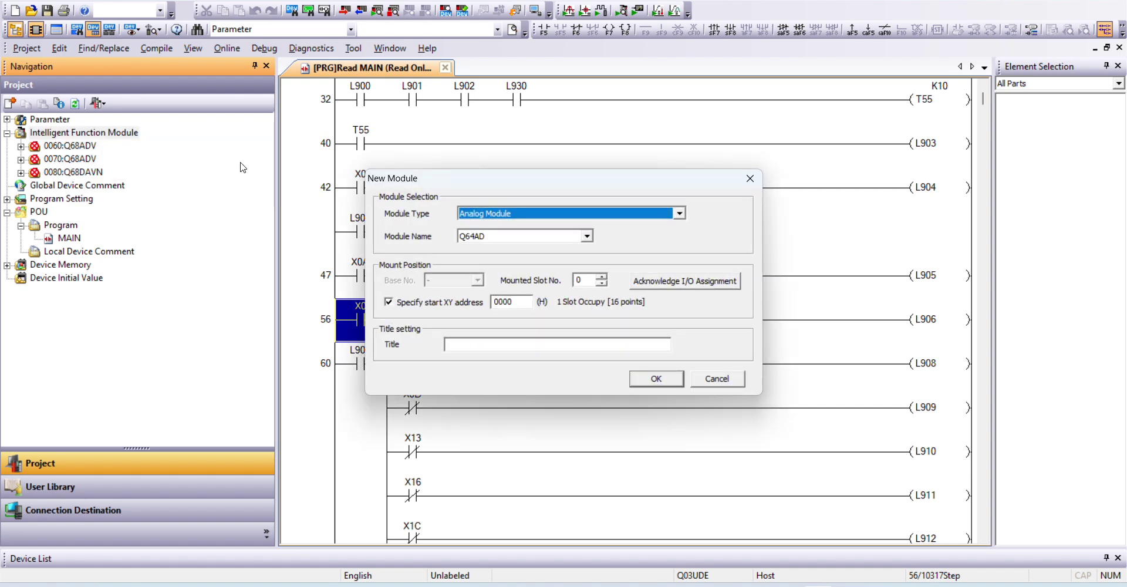
{"action": "left_click_drag", "start_coordinate": [535, 183], "coordinate": [497, 151]}
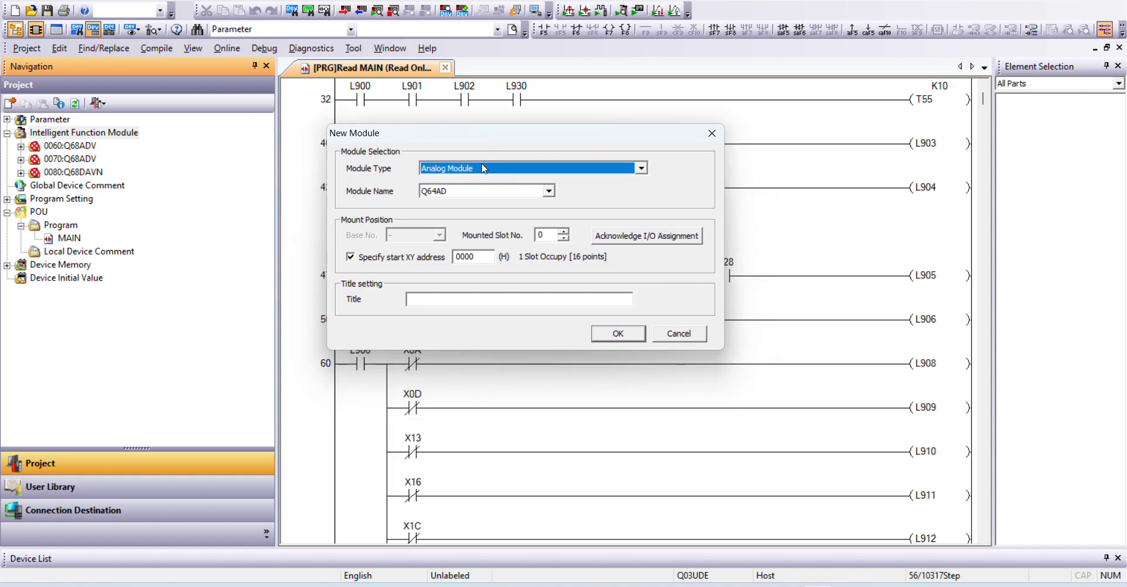
{"action": "left_click", "coordinate": [481, 167]}
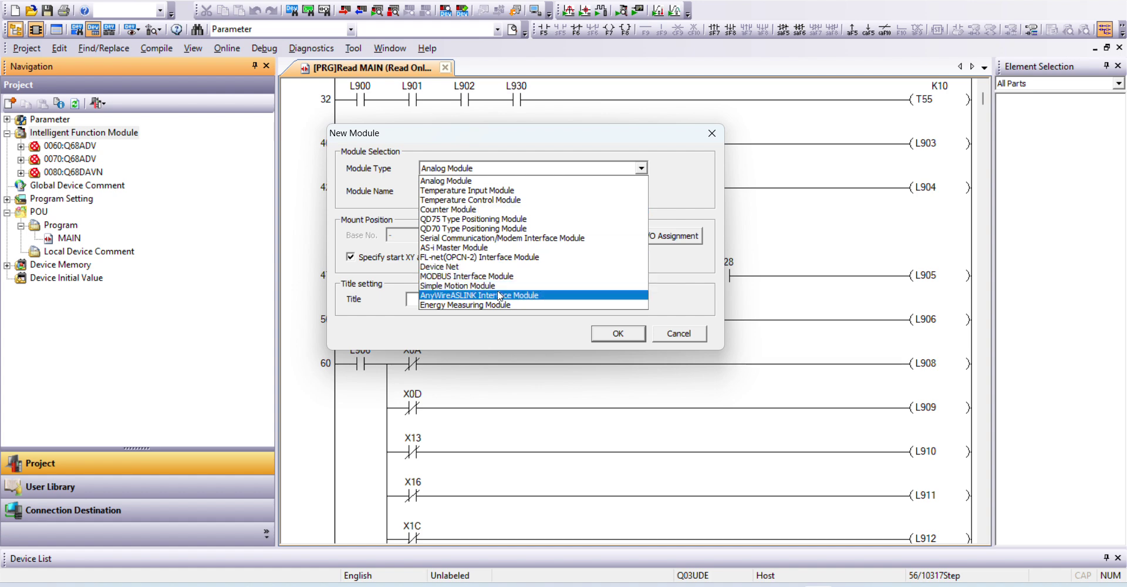
{"action": "left_click", "coordinate": [468, 182]}
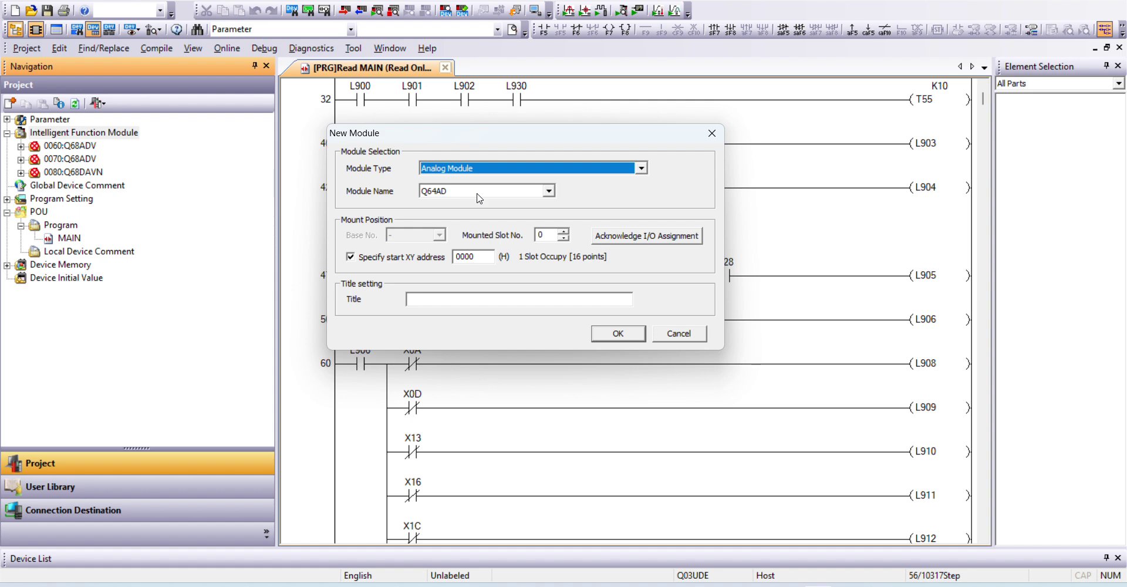
{"action": "left_click", "coordinate": [479, 196]}
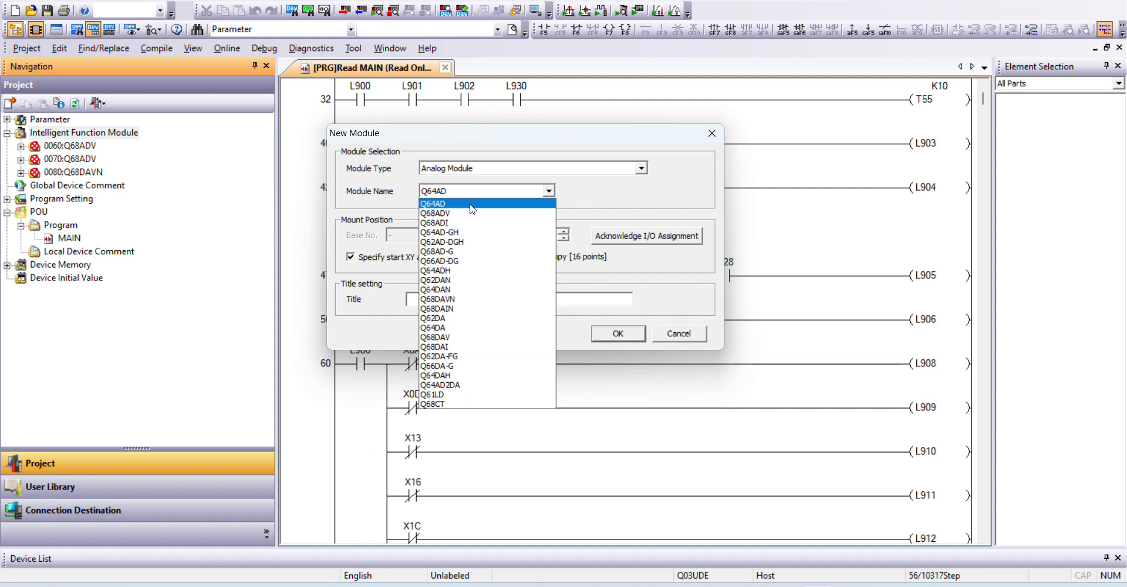
{"action": "left_click", "coordinate": [472, 204]}
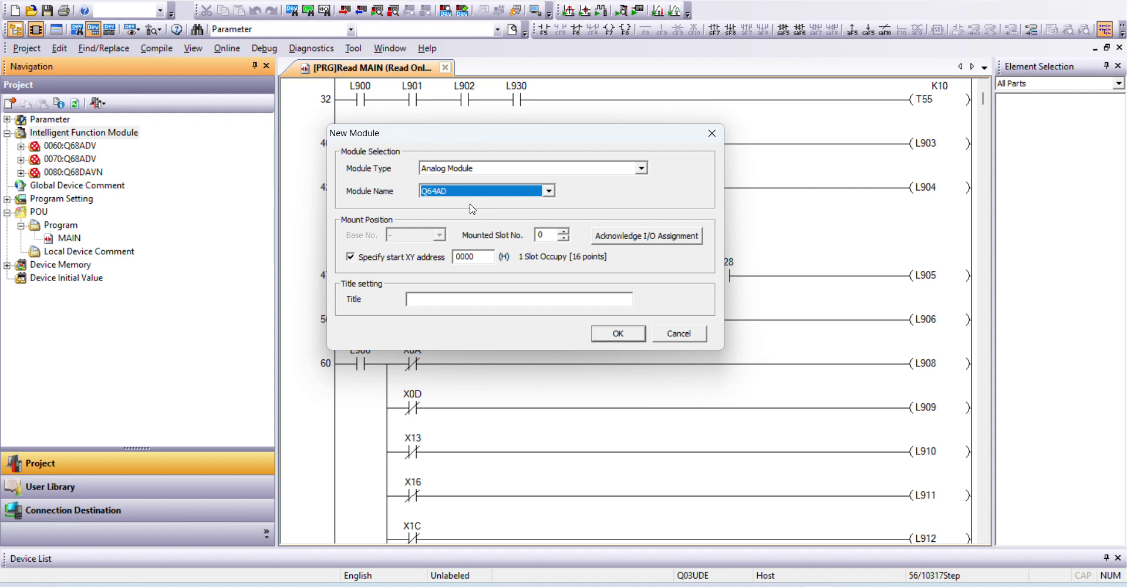
{"action": "left_click", "coordinate": [618, 334]}
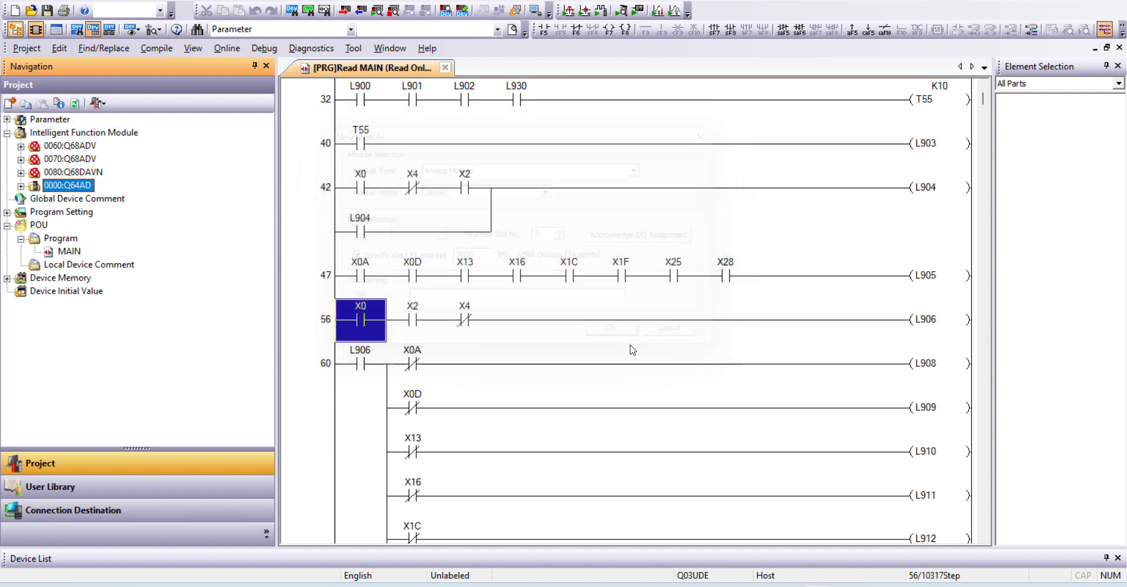
Step: Set the CH1 input range to 4 to 20mA in the switch settings of the Q64AD module and accept them
{"action": "left_click", "coordinate": [21, 186]}
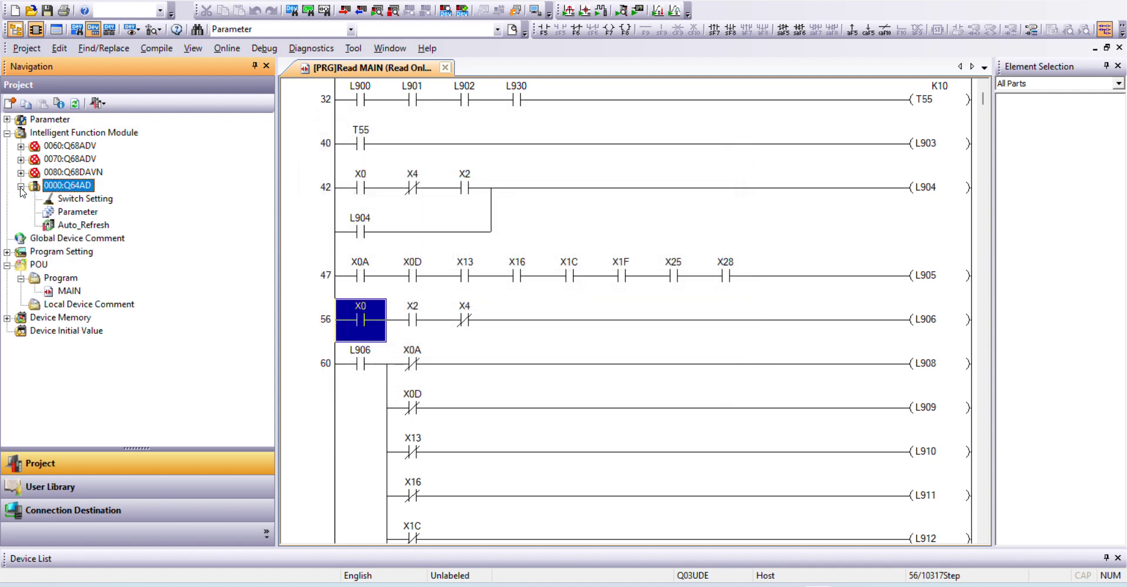
{"action": "double_click", "coordinate": [80, 199]}
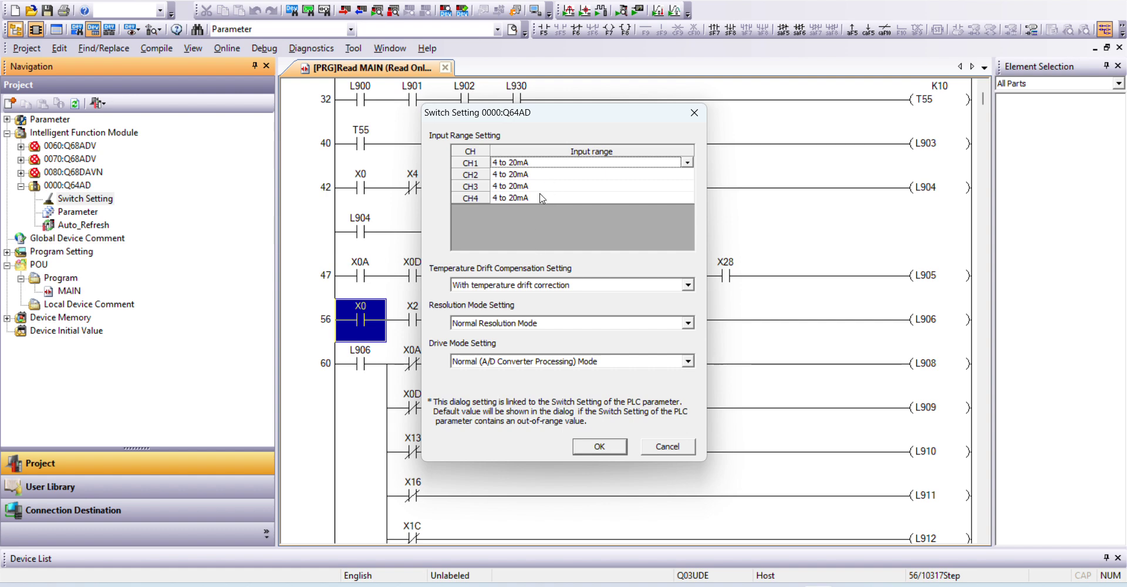
{"action": "left_click", "coordinate": [688, 164]}
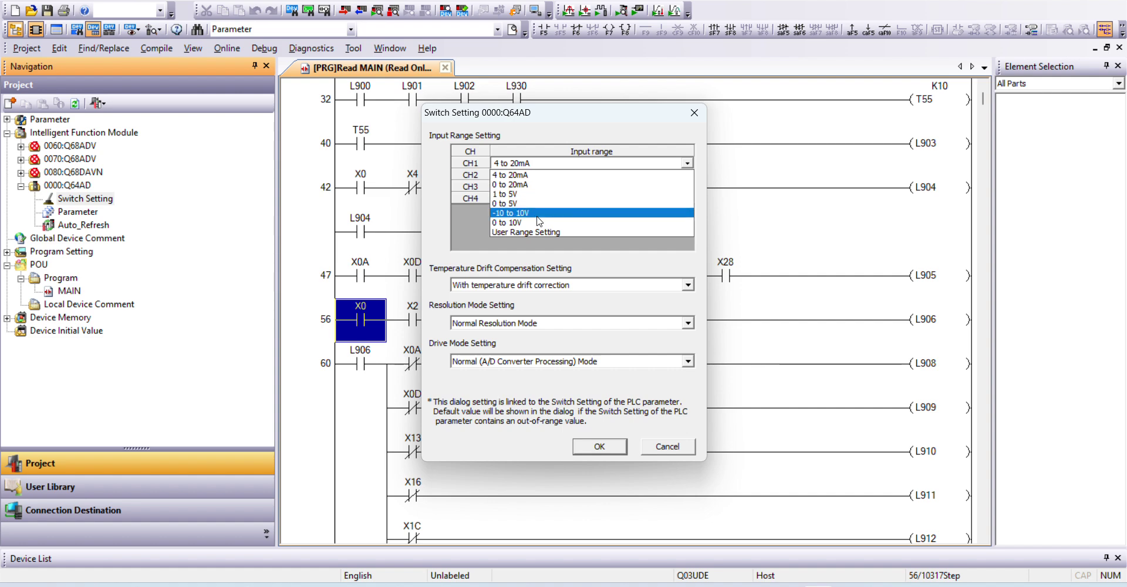
{"action": "left_click", "coordinate": [538, 175]}
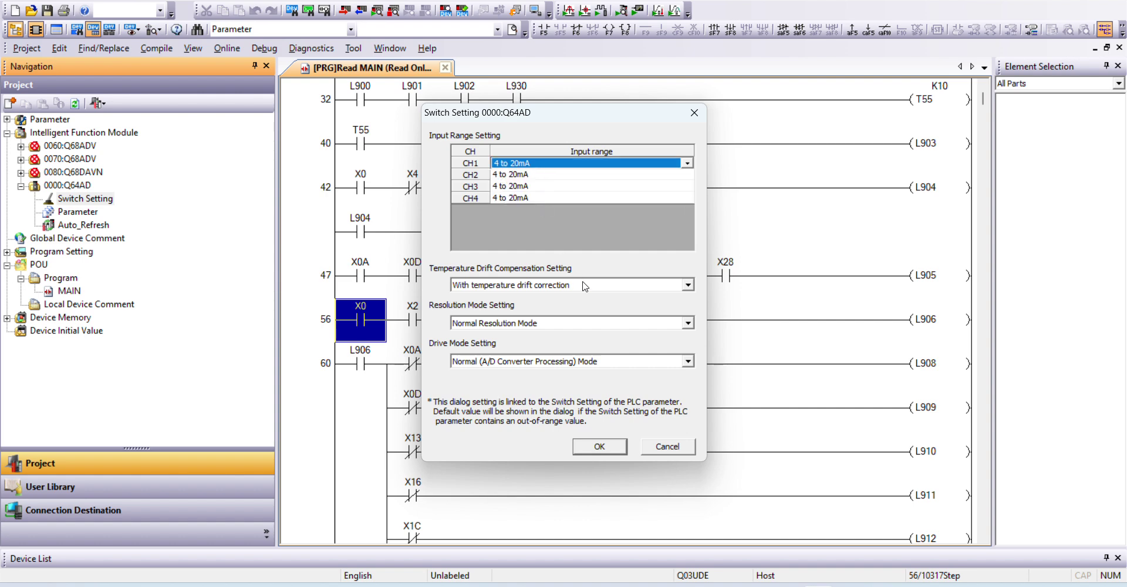
{"action": "left_click", "coordinate": [576, 231]}
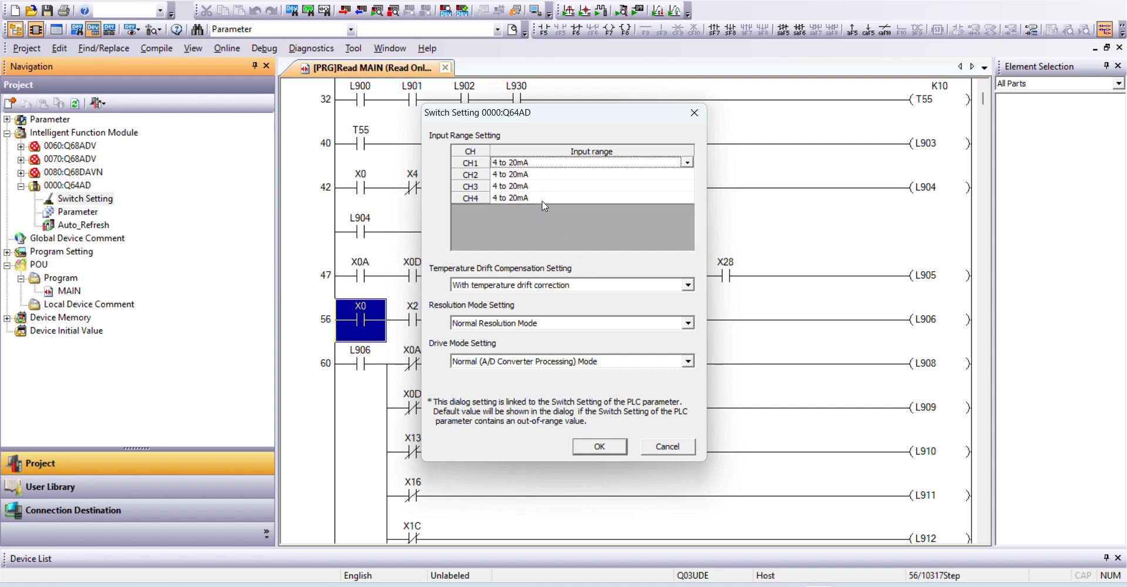
{"action": "left_click", "coordinate": [543, 176]}
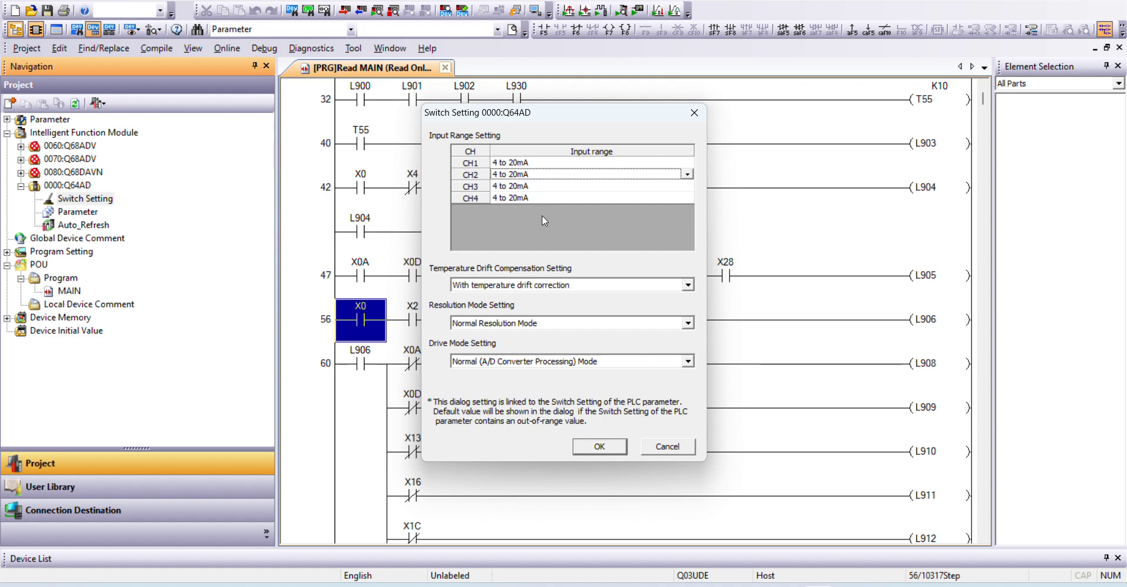
{"action": "left_click", "coordinate": [597, 444]}
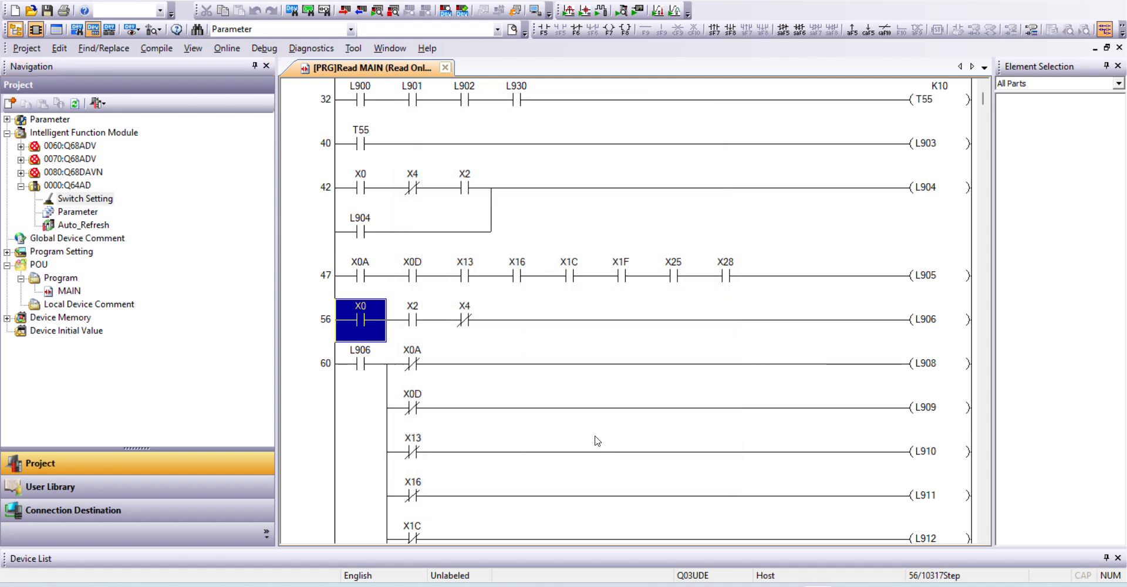
Step: In the Q64AD parameters, set the CH1 sampling/averaging process to 0:Sampling Processing
{"action": "left_click", "coordinate": [89, 213]}
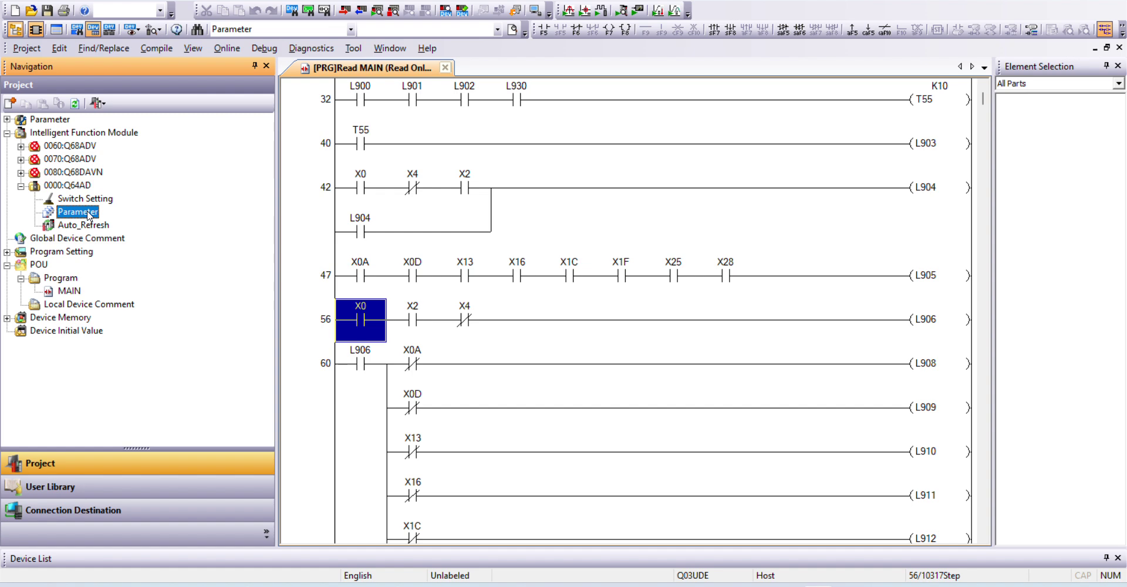
{"action": "double_click", "coordinate": [92, 214]}
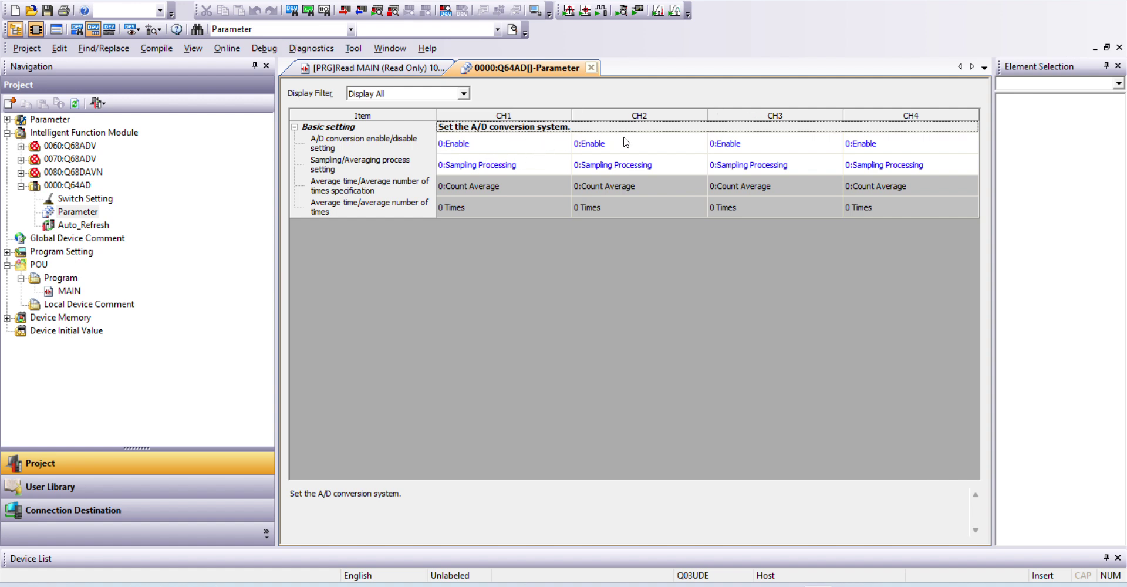
{"action": "left_click", "coordinate": [470, 151]}
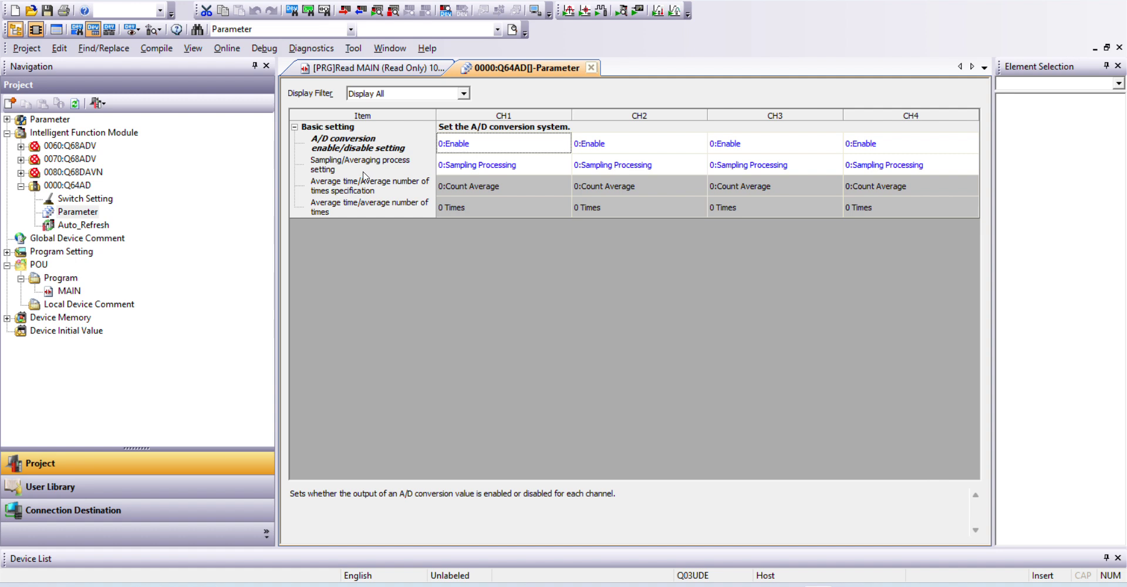
{"action": "left_click", "coordinate": [506, 167]}
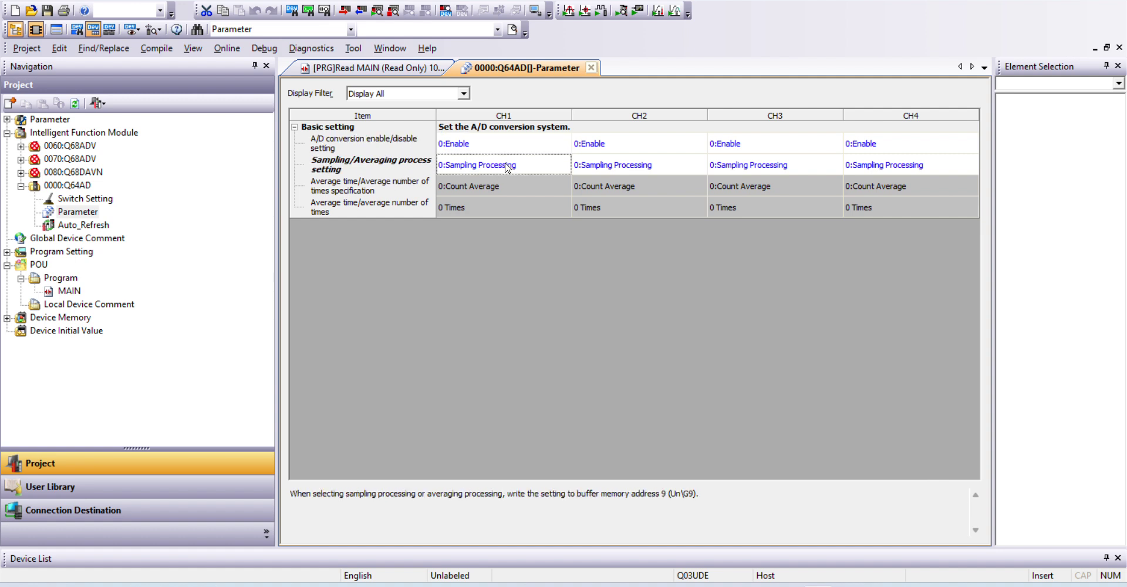
{"action": "left_click", "coordinate": [516, 168]}
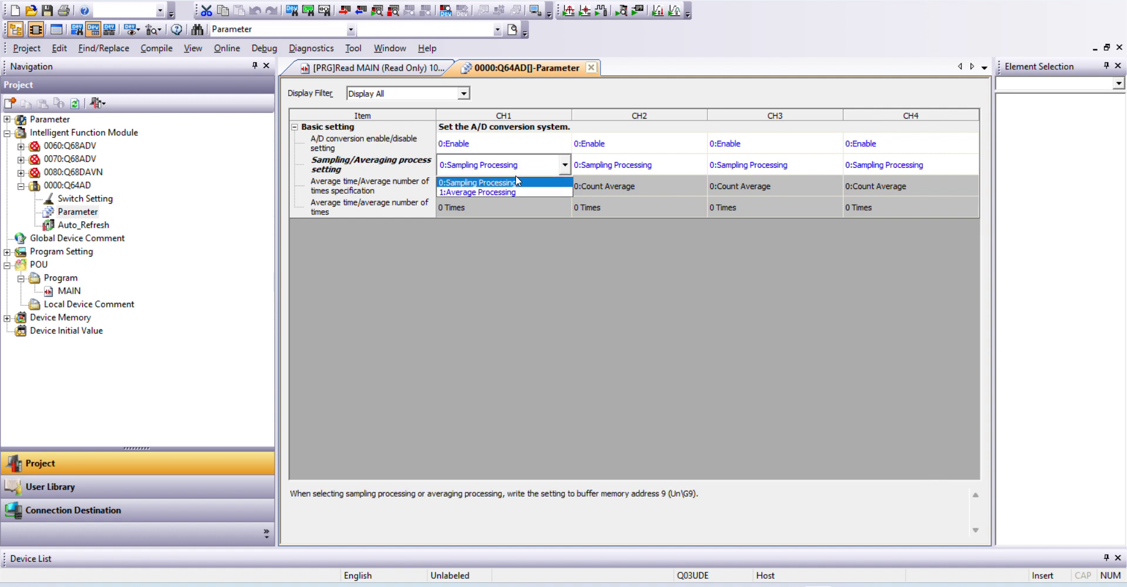
{"action": "left_click", "coordinate": [517, 182]}
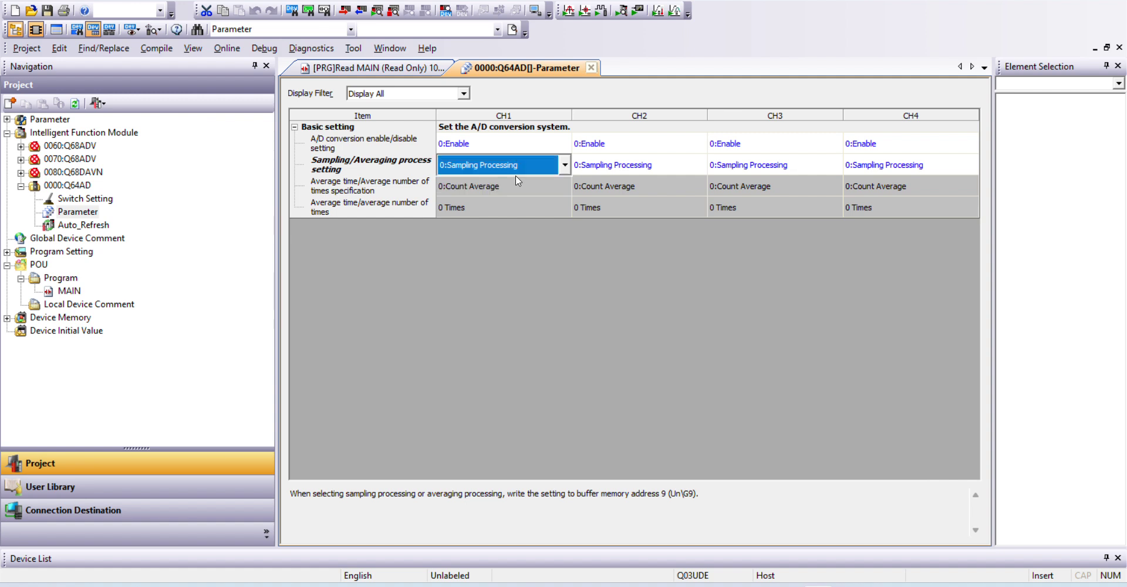
{"action": "left_click", "coordinate": [515, 253]}
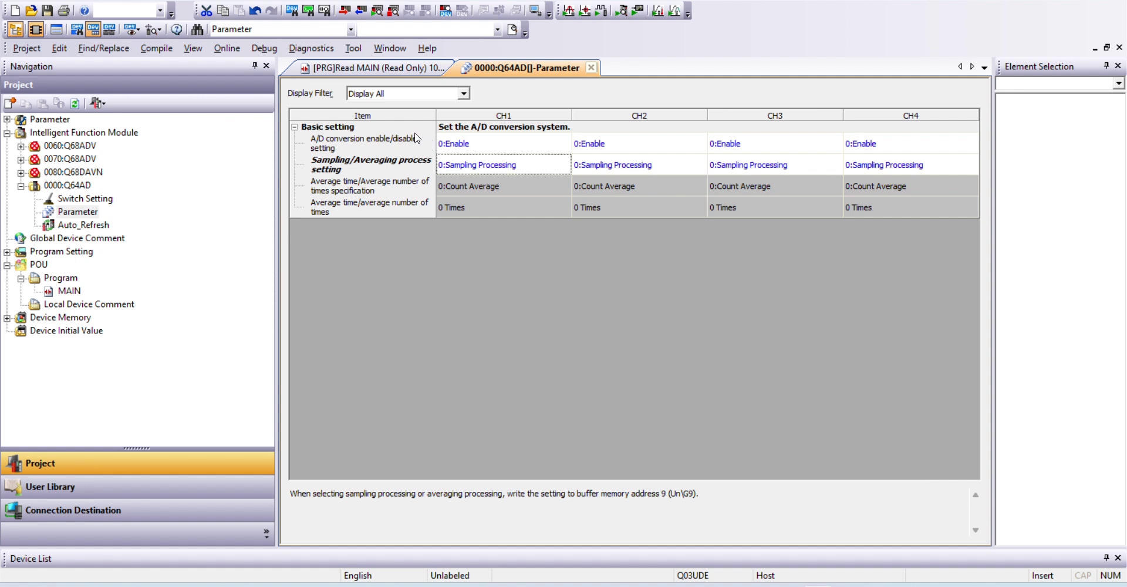
{"action": "left_click", "coordinate": [475, 167]}
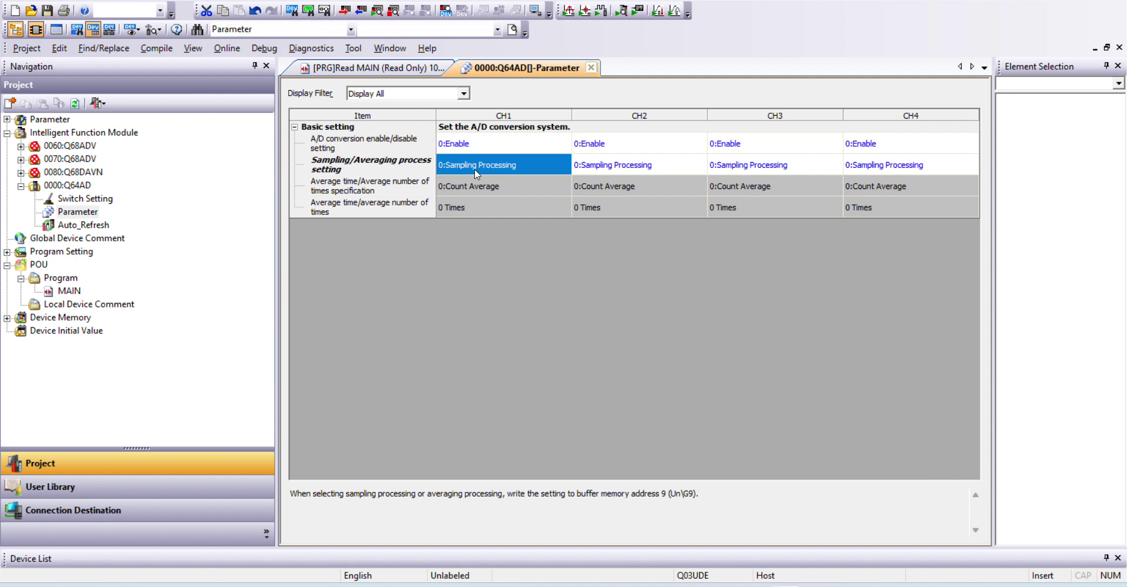
{"action": "left_click", "coordinate": [435, 241]}
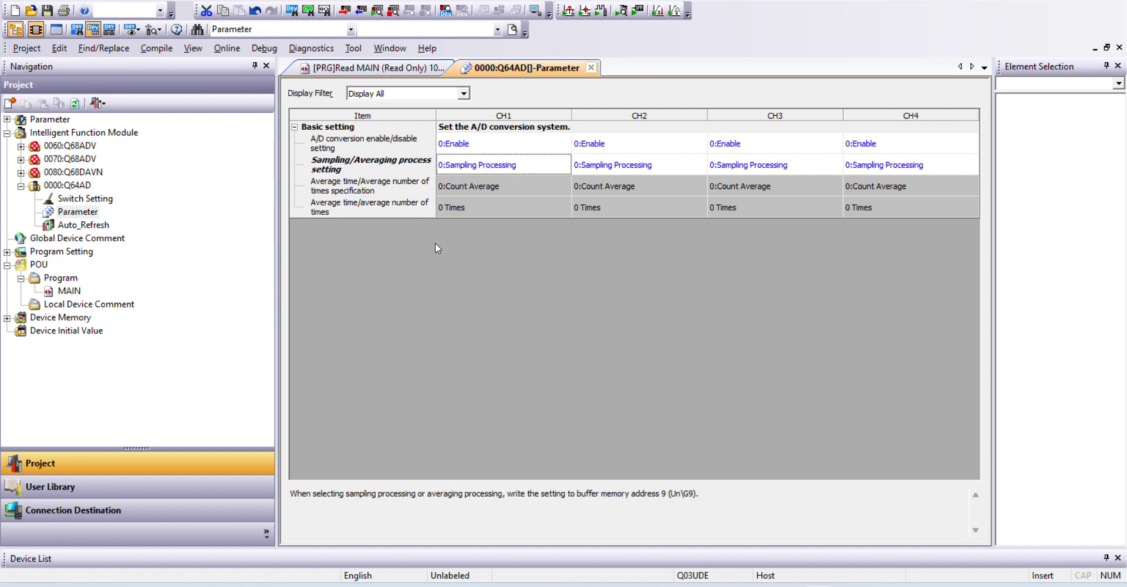
Step: Assign device D100 to the CH1 digital output value in the Q64AD auto refresh settings
{"action": "double_click", "coordinate": [85, 225]}
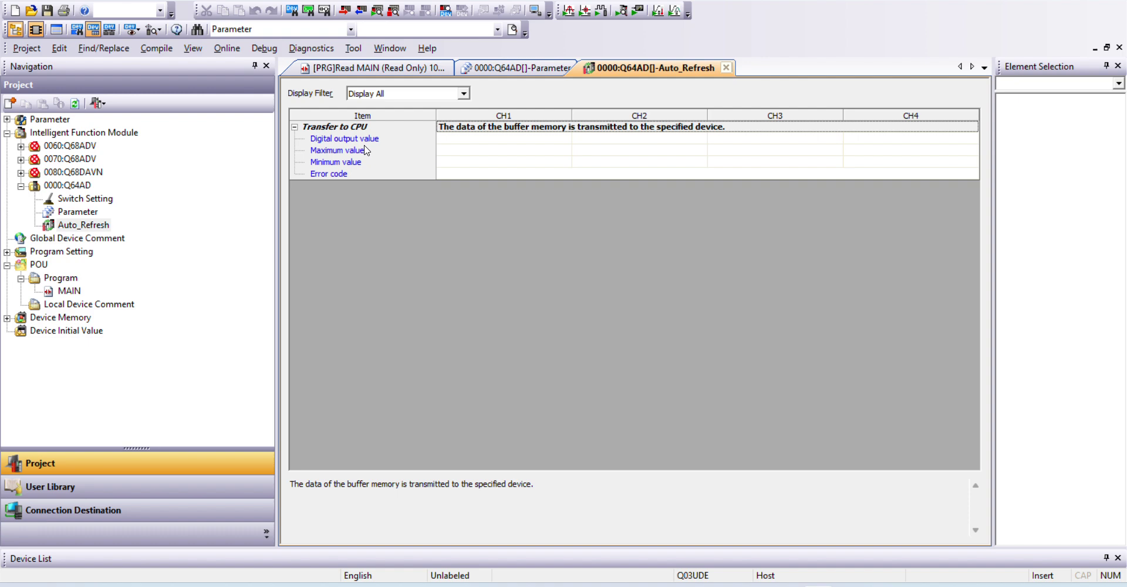
{"action": "left_click", "coordinate": [458, 141]}
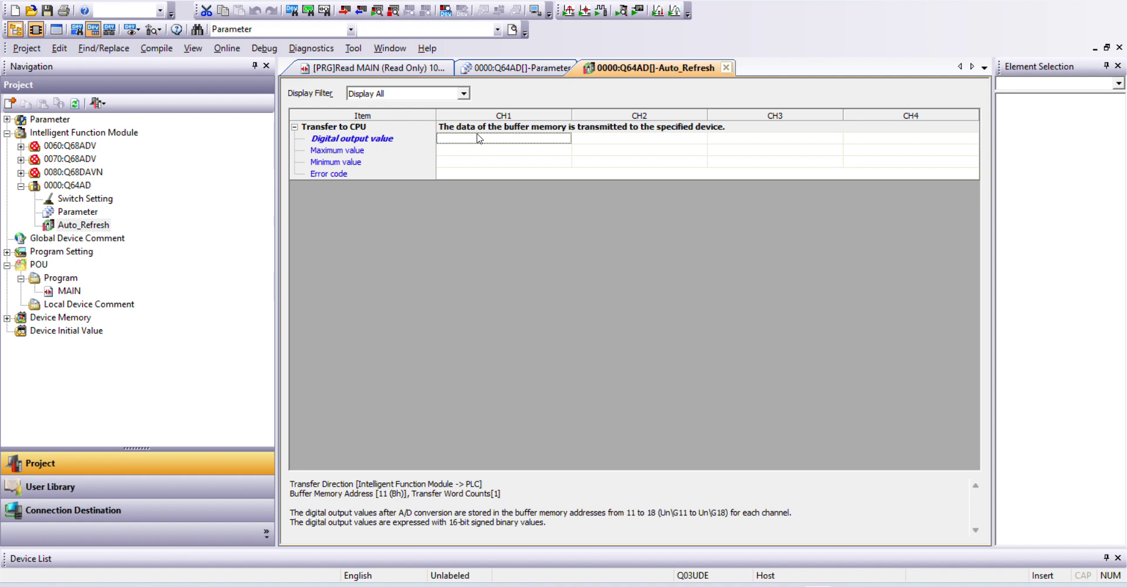
{"action": "left_click", "coordinate": [481, 138]}
{"action": "type", "text": "d100"}
{"action": "left_click", "coordinate": [575, 208]}
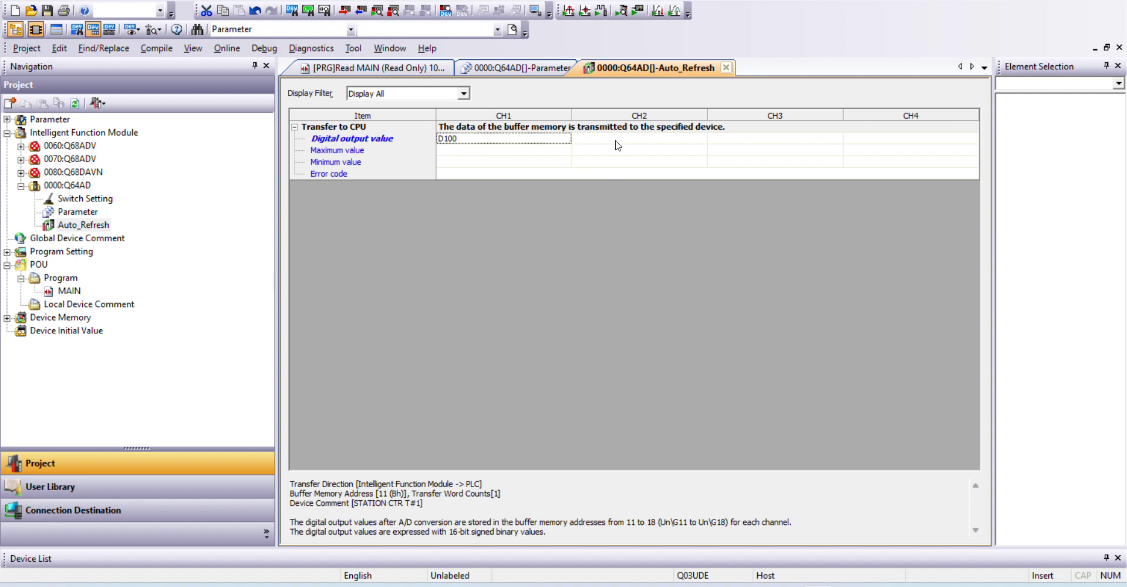
Step: Examine the CH2 digital output and CH1 maximum and minimum value entries, including the maximum value's transfer direction and buffer memory address
{"action": "left_click", "coordinate": [636, 131]}
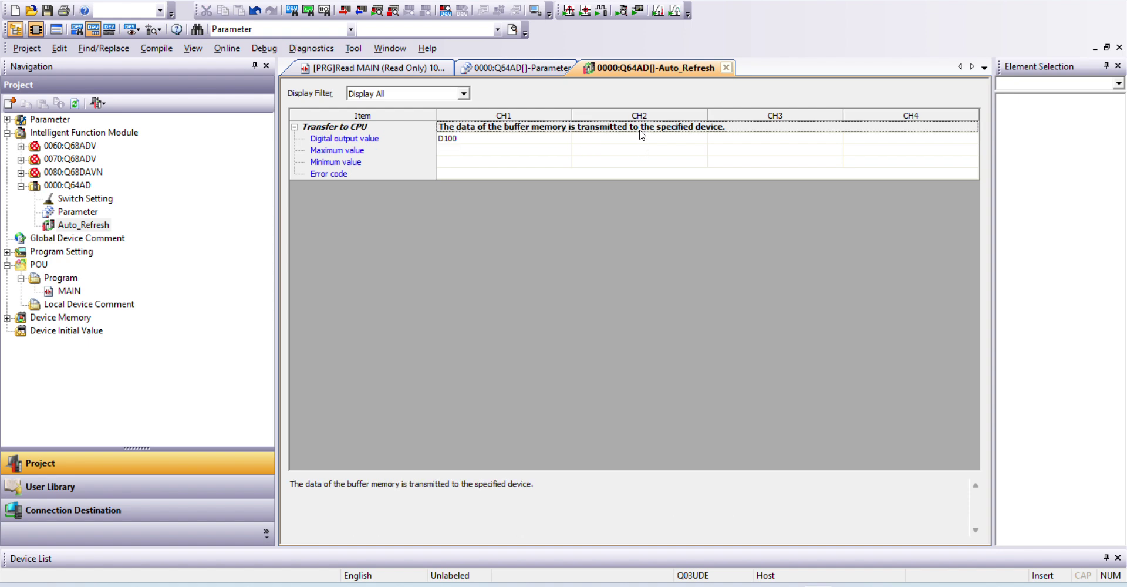
{"action": "left_click", "coordinate": [499, 138]}
{"action": "left_click", "coordinate": [650, 142]}
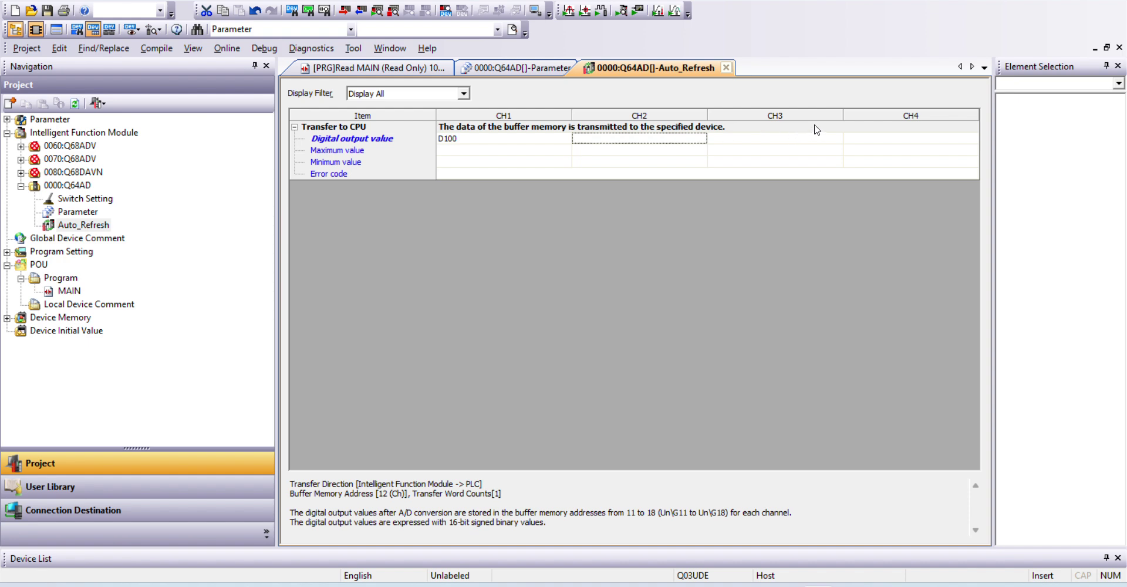
{"action": "left_click", "coordinate": [347, 151]}
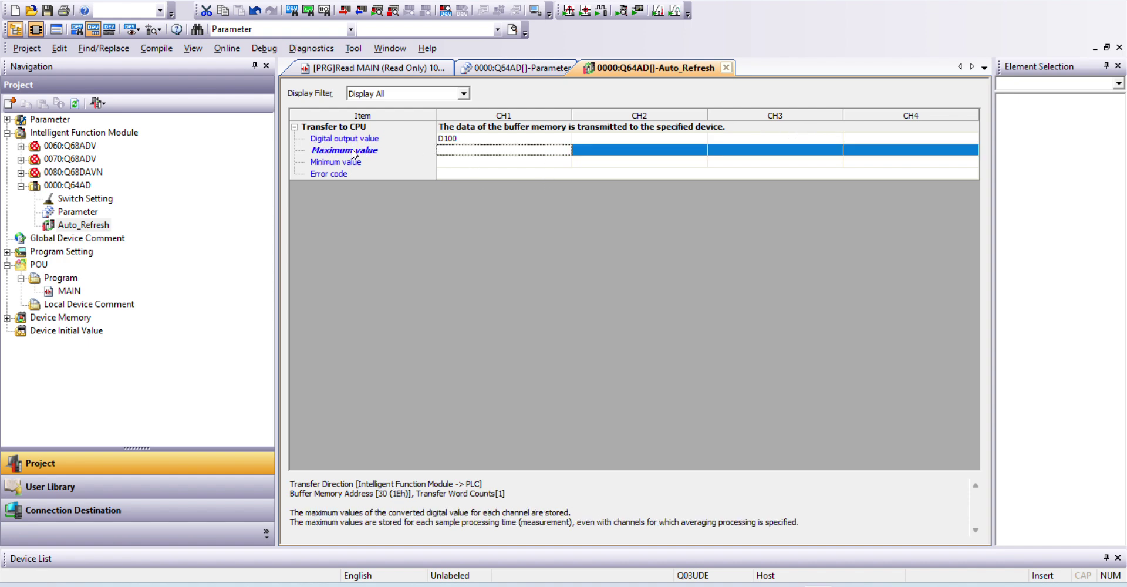
{"action": "left_click", "coordinate": [463, 152]}
{"action": "left_click", "coordinate": [461, 162]}
{"action": "left_click", "coordinate": [463, 152]}
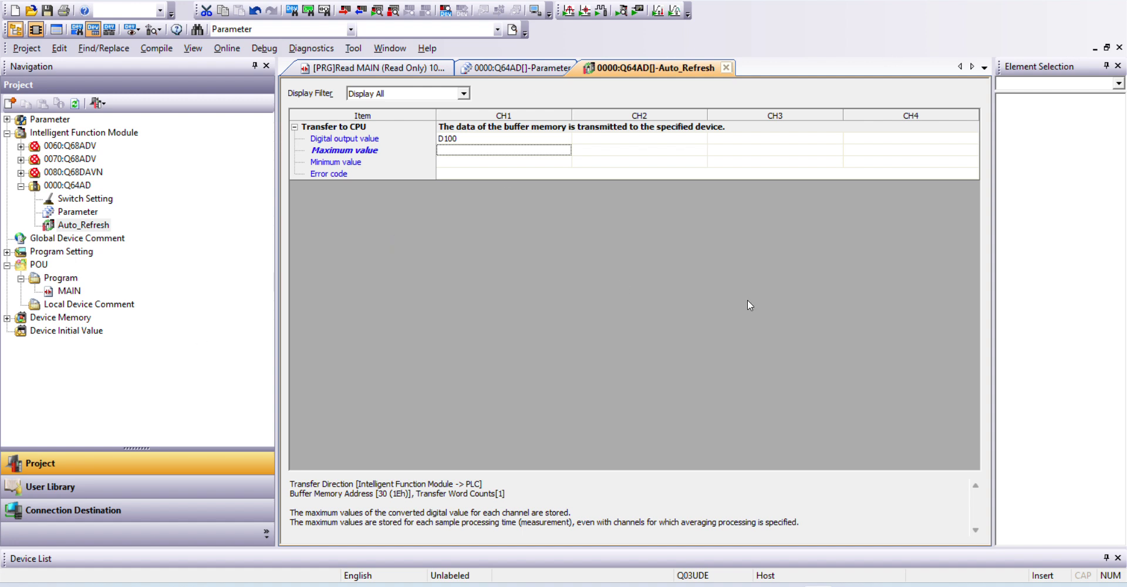
{"action": "left_click", "coordinate": [393, 512]}
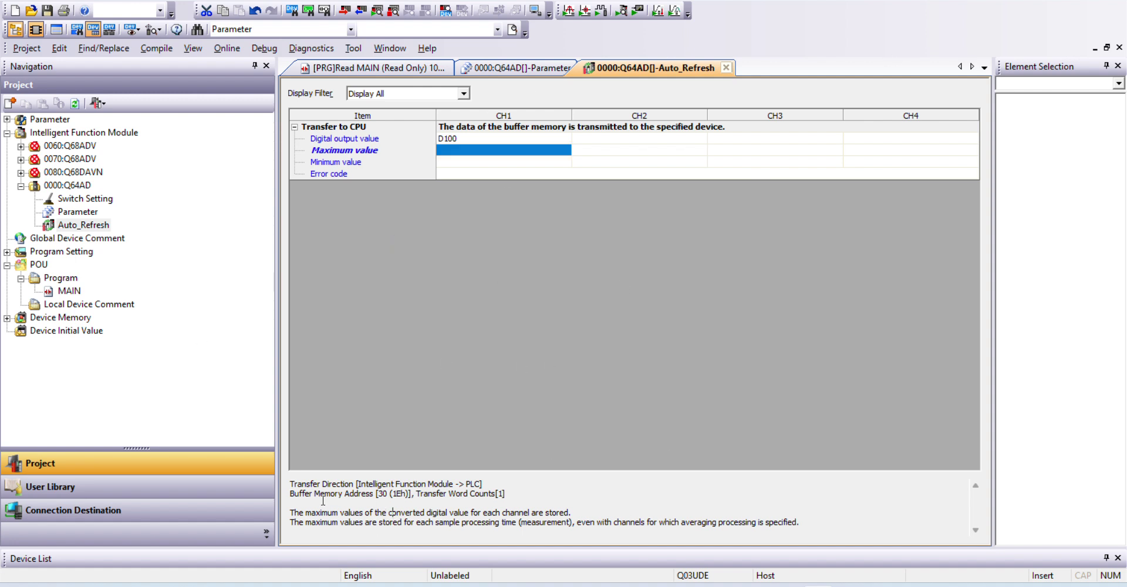
{"action": "left_click_drag", "start_coordinate": [289, 484], "coordinate": [503, 496]}
{"action": "left_click", "coordinate": [508, 496]}
{"action": "left_click", "coordinate": [21, 187]}
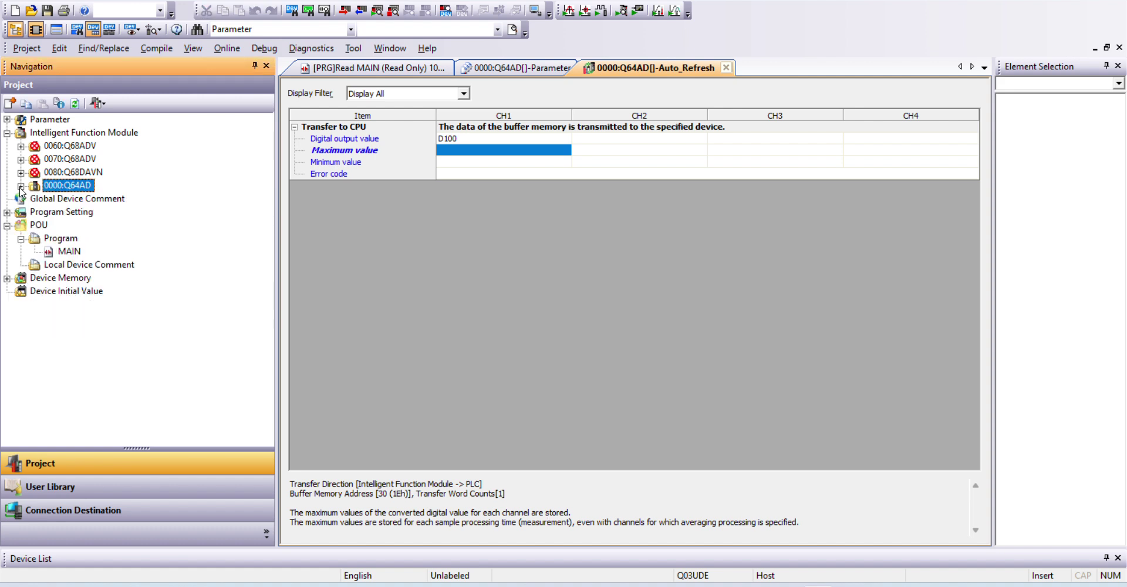
{"action": "left_click", "coordinate": [20, 187]}
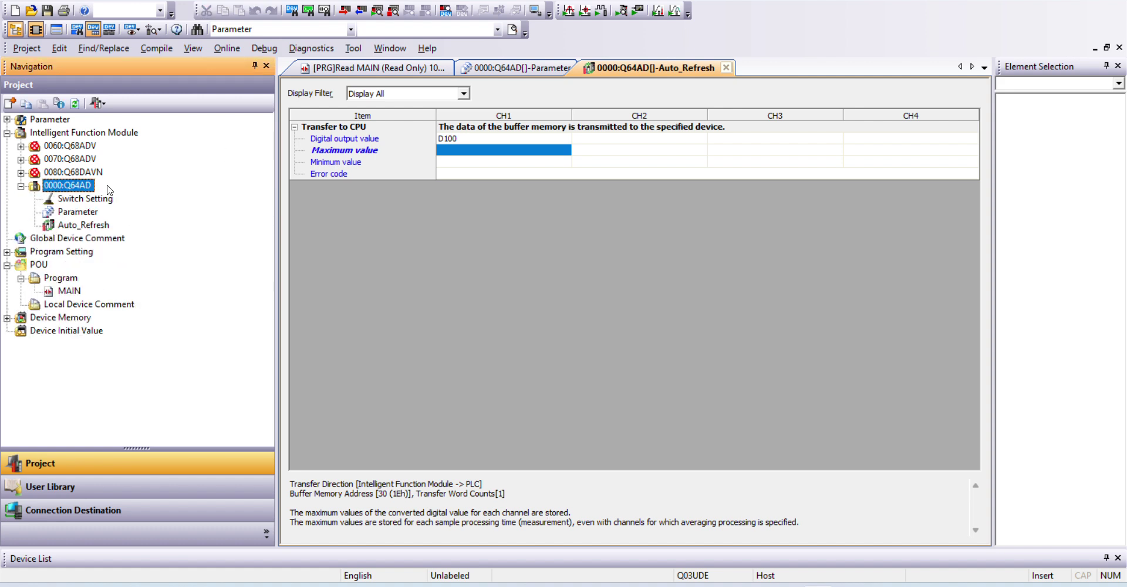